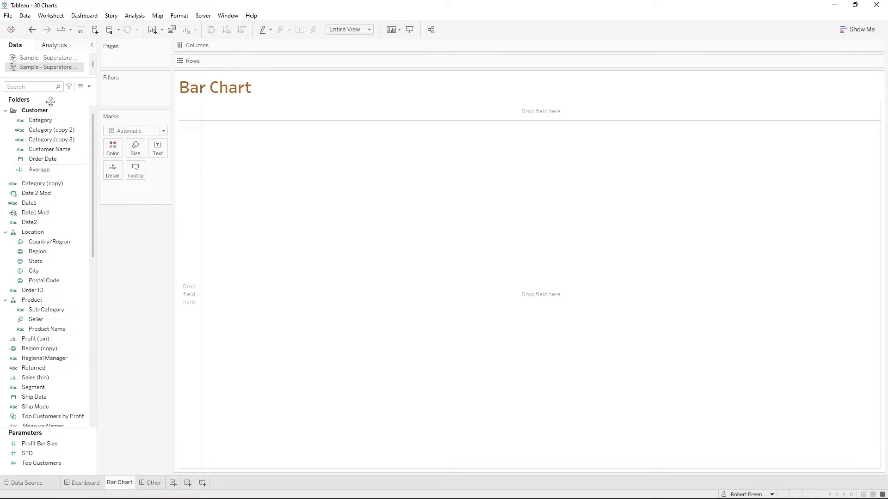
text(reg)
- Place Region on Rows and Sum of Sales on Columns to draw horizontal bars per region
drag(38, 137, 263, 62)
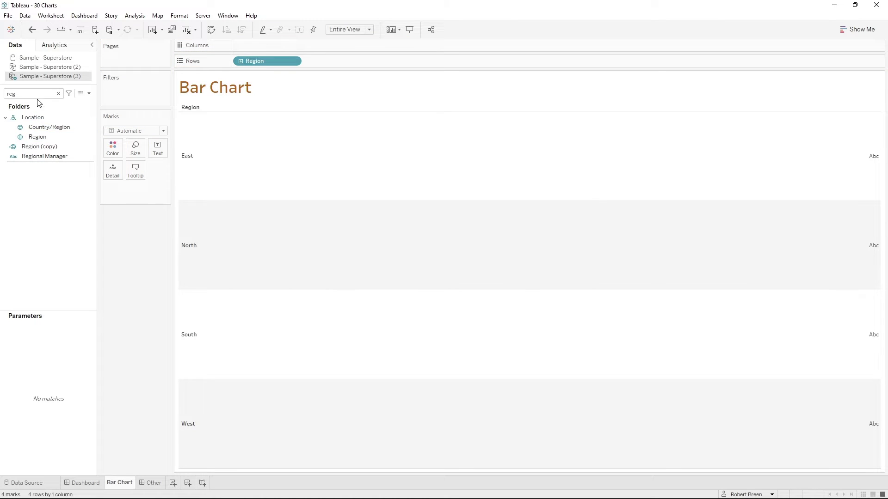
double_click(34, 93)
text(sa)
mouse_move(28, 147)
mouse_down()
mouse_move(239, 67)
mouse_move(255, 51)
mouse_up()
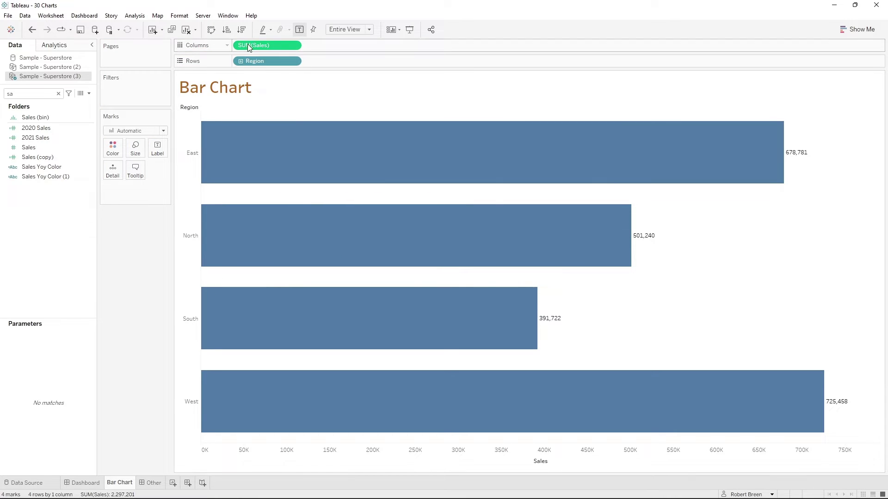
- Sort regions descending, colour bars purple by Sales via the legend, and swap to vertical columns
click(242, 30)
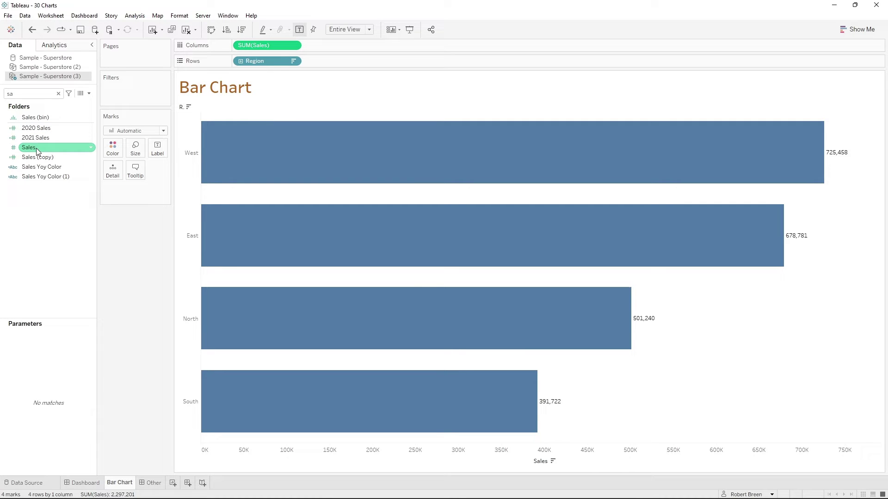
drag(29, 147, 112, 148)
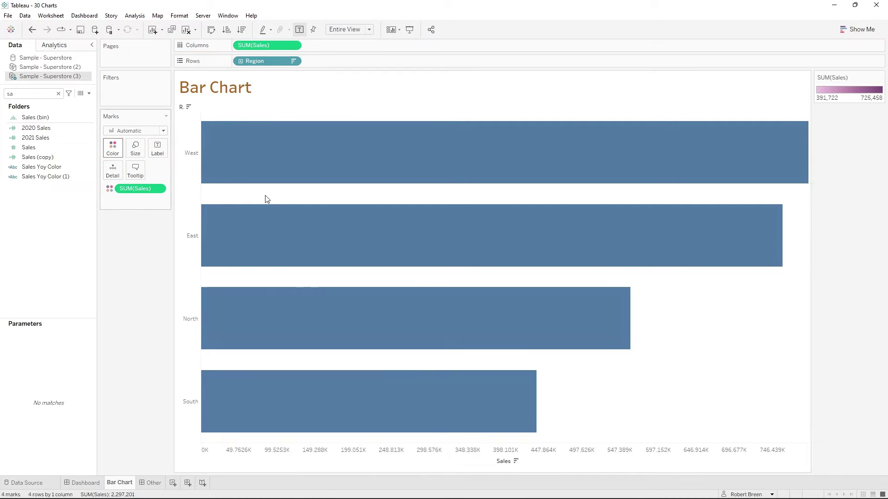
mouse_move(849, 87)
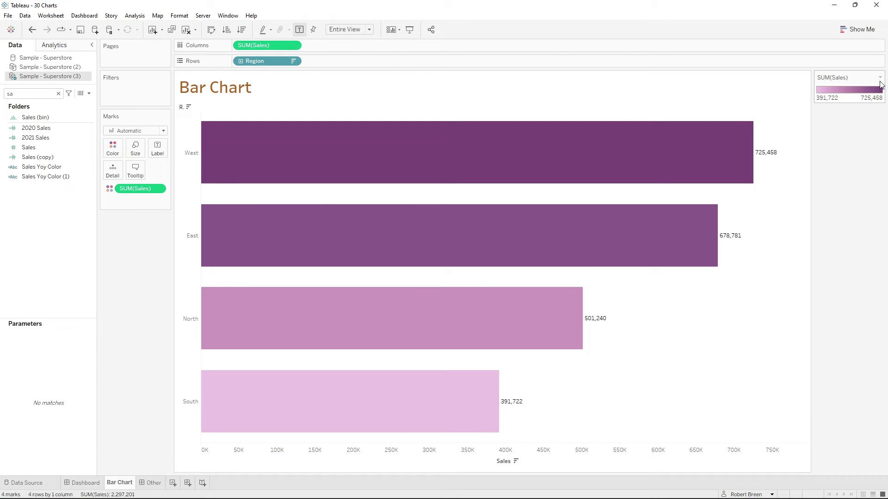
click(879, 79)
click(873, 91)
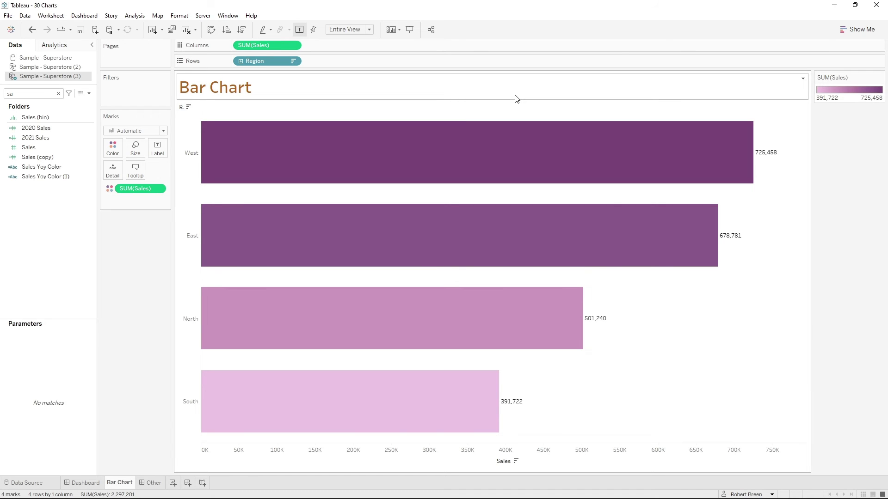
click(213, 35)
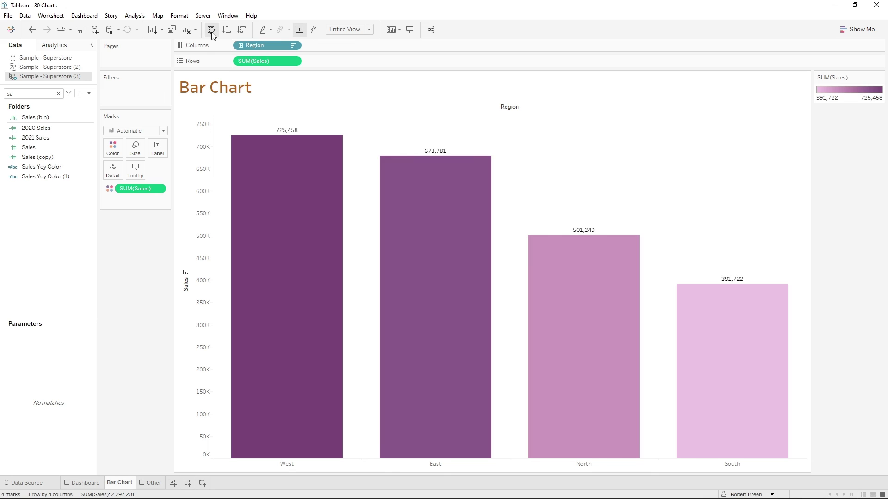